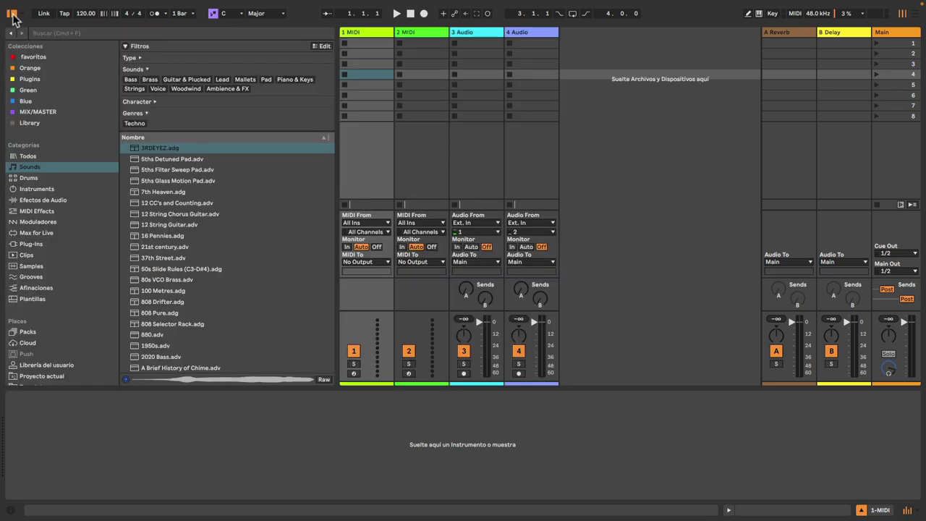
# - Audition the Sounds presets 3RDEYEZ, 5ths Detuned Pad, 5ths Filter Sweep Pad and 5ths Glass Motion Pad
pyautogui.click(26, 167)
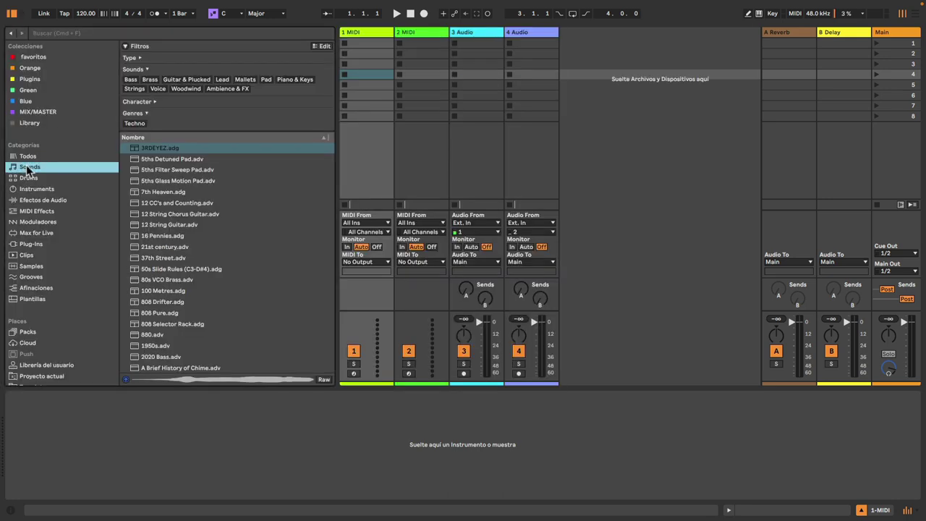
pyautogui.click(150, 149)
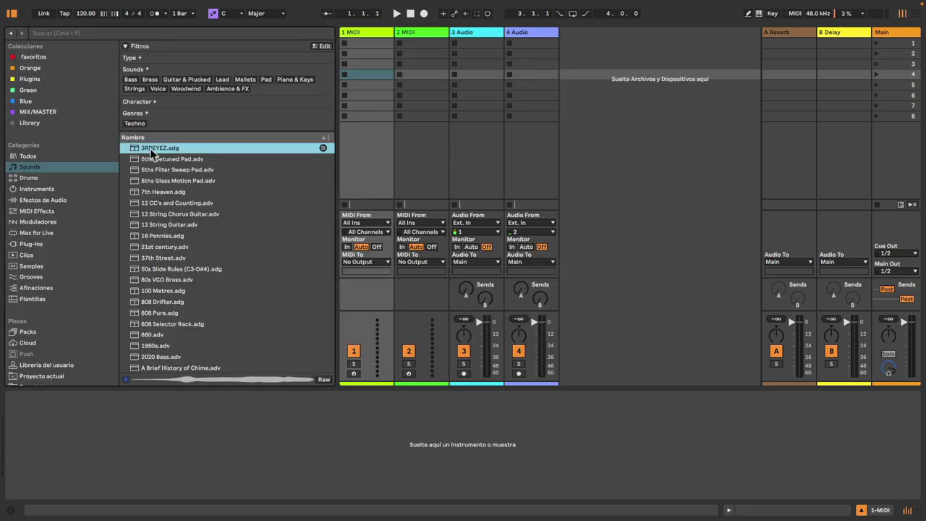
pyautogui.click(153, 159)
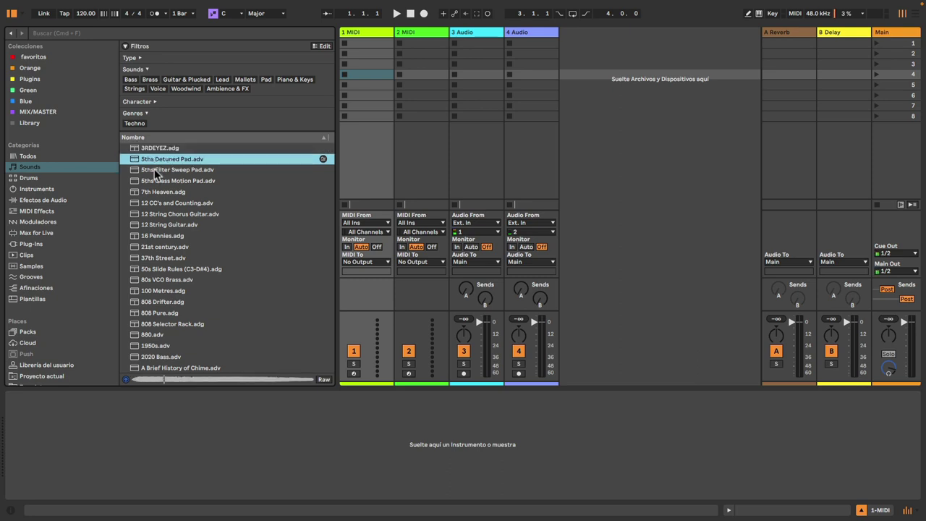
pyautogui.click(154, 170)
pyautogui.click(156, 181)
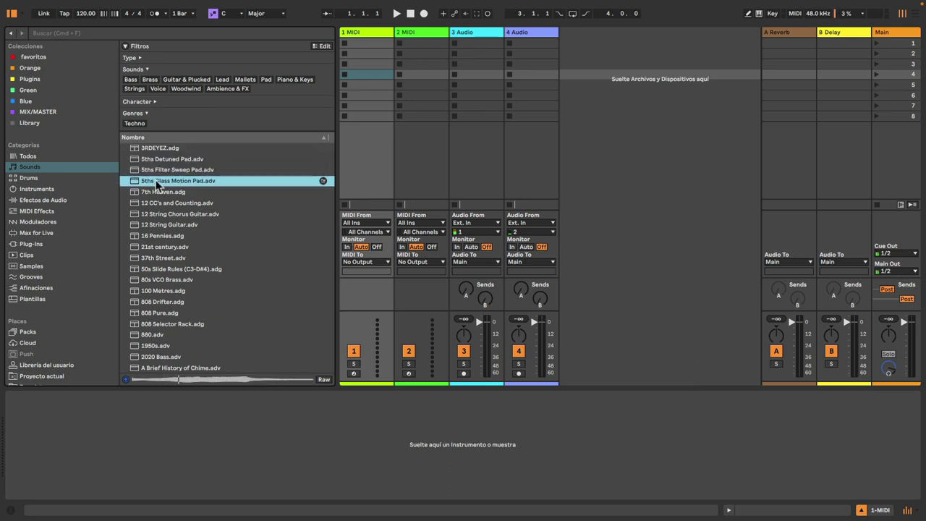
# - Run a similarity search on 5ths Glass Motion Pad.adv and audition the matching presets down to Mellow Tine Keys.adg
pyautogui.click(323, 181)
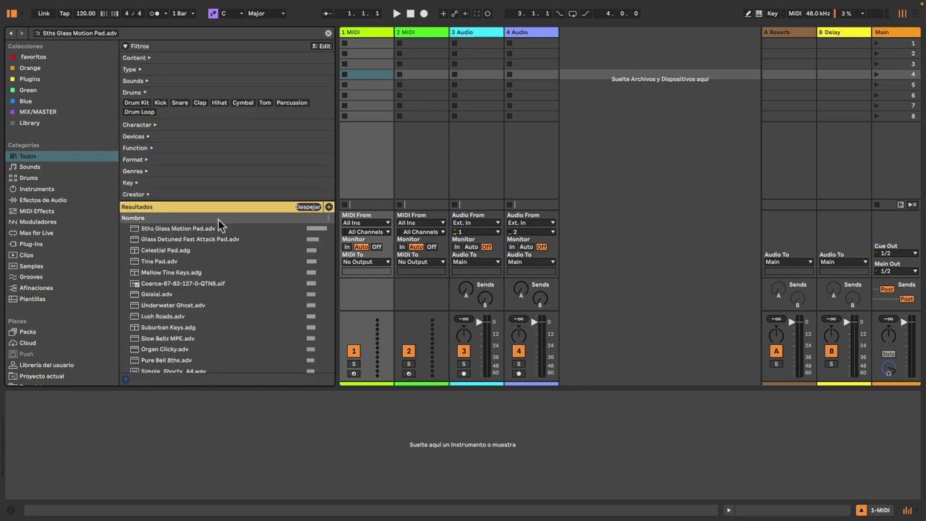
pyautogui.click(211, 230)
pyautogui.click(210, 238)
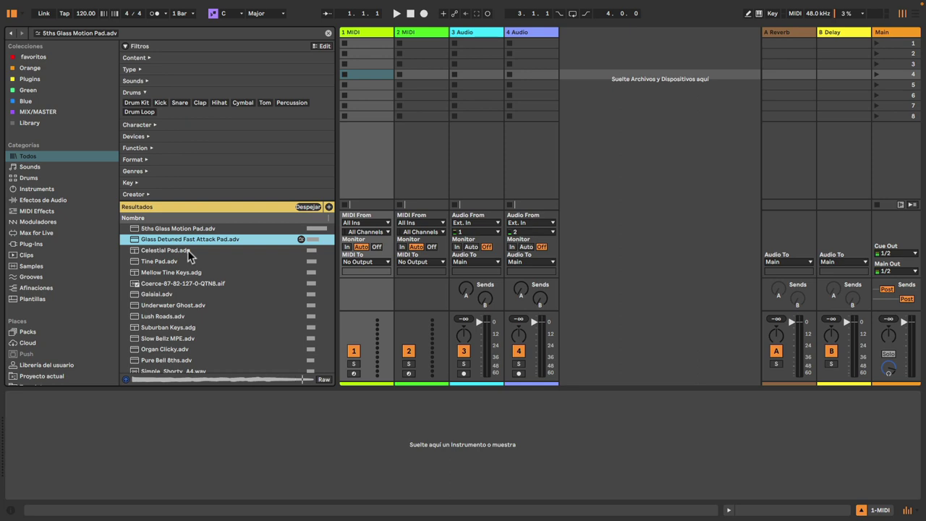
pyautogui.click(187, 250)
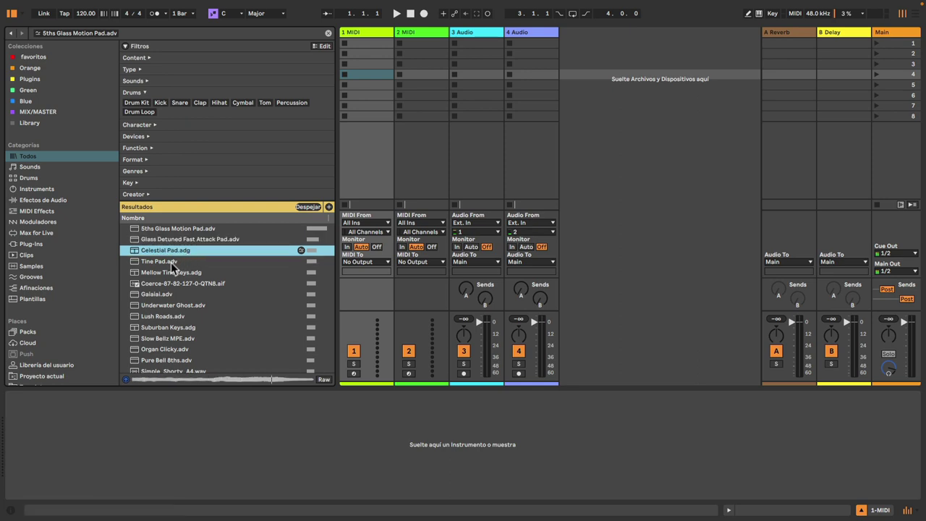
pyautogui.click(171, 262)
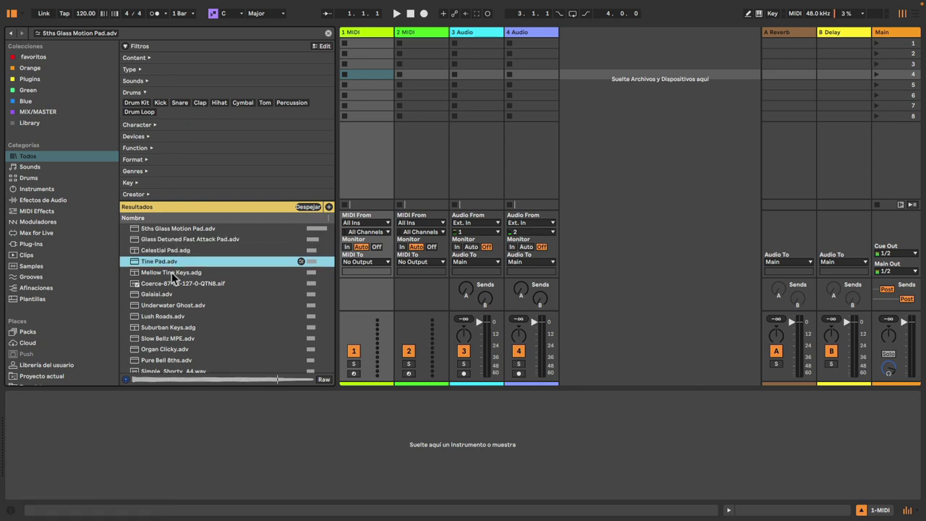
pyautogui.click(172, 274)
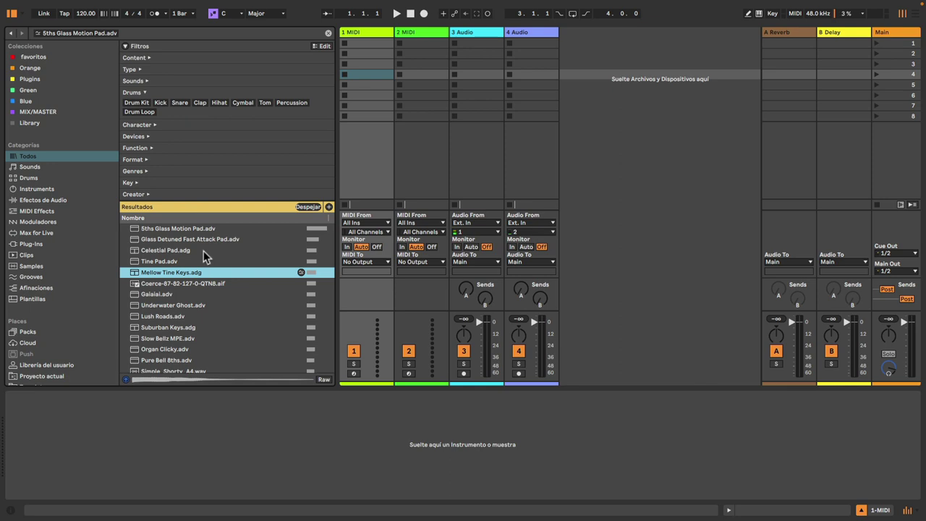
# - Clear the similarity search in the Samples category and audition Audio Drums.aif, both ARP.wav files and A-Reverb.aif
pyautogui.click(34, 267)
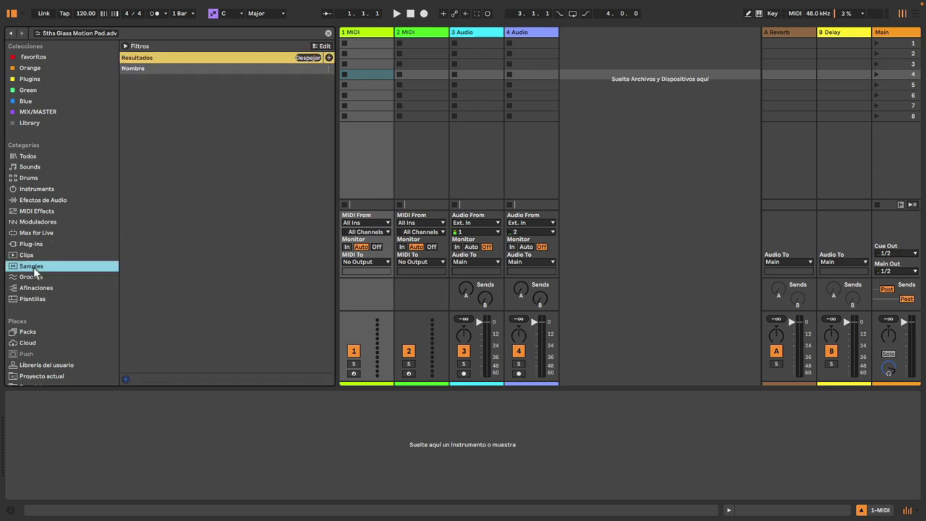
pyautogui.click(308, 58)
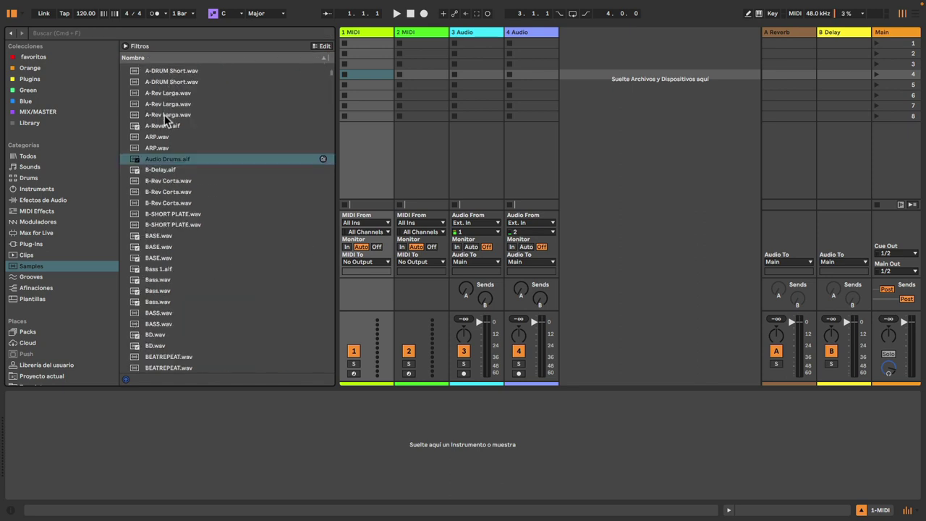
pyautogui.click(164, 161)
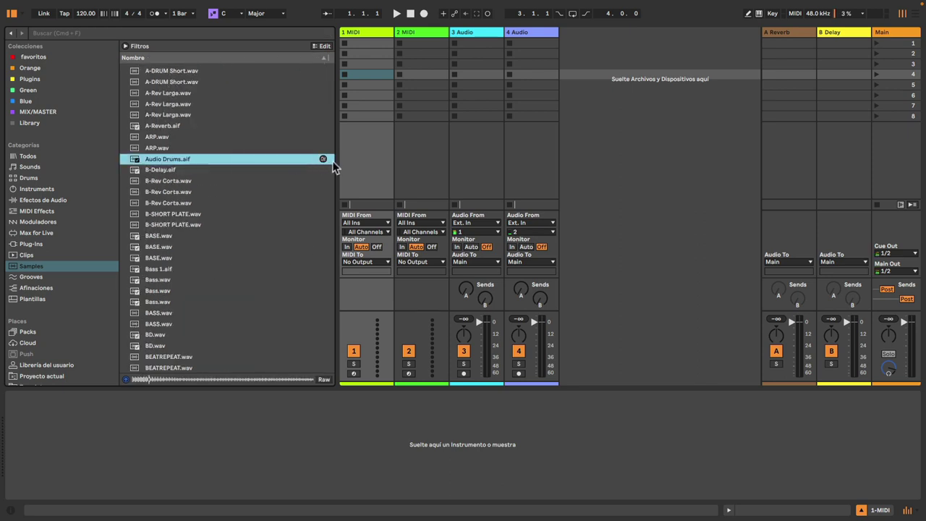
pyautogui.click(162, 146)
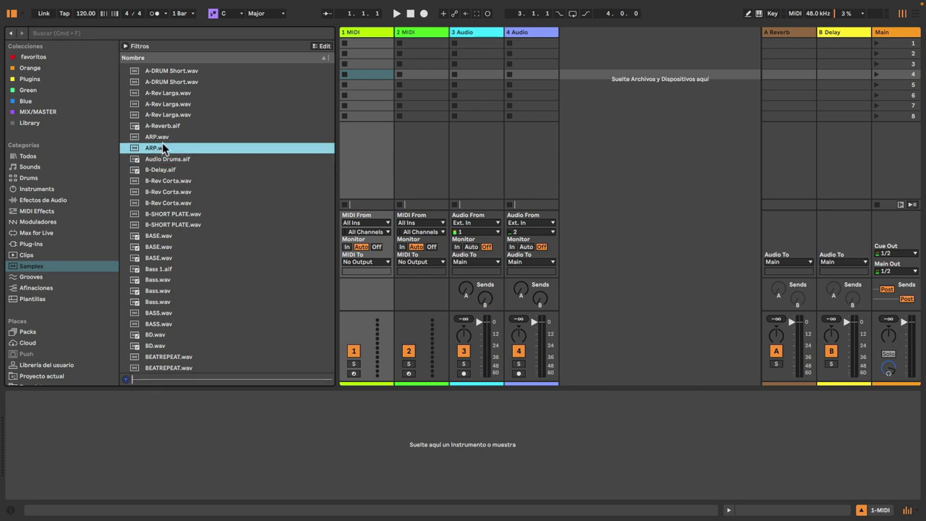
pyautogui.click(163, 136)
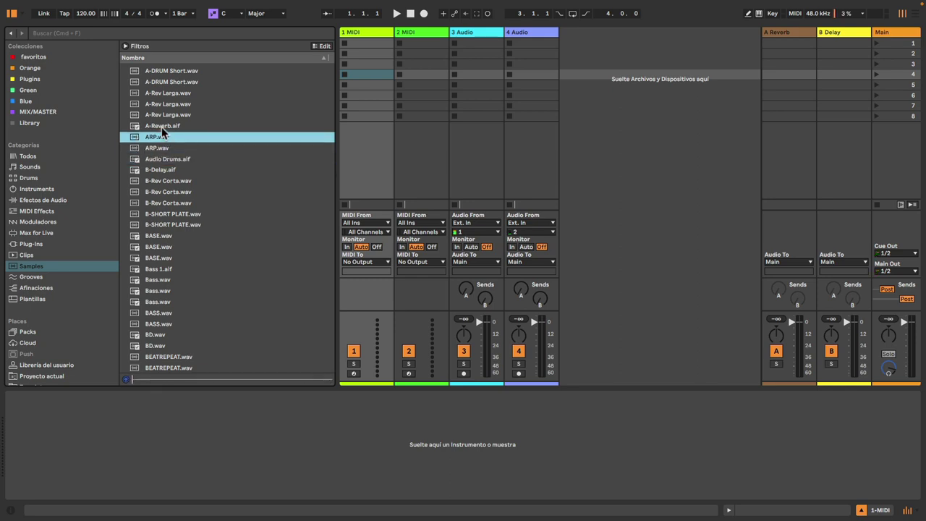
pyautogui.click(161, 127)
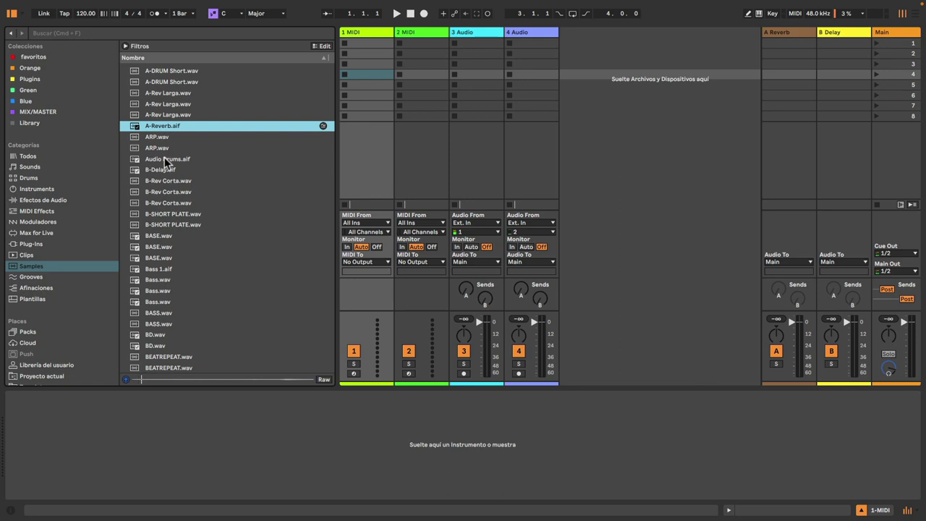
pyautogui.click(165, 157)
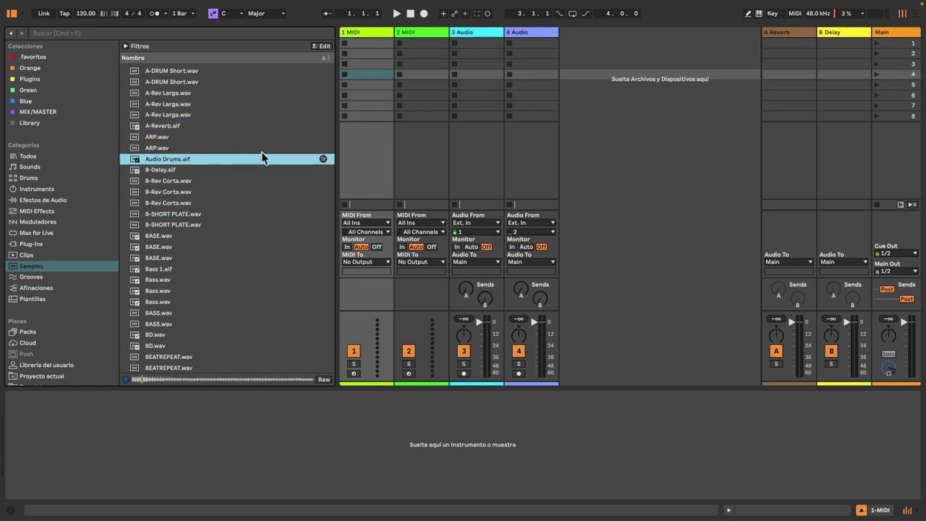
# - Run a similarity search on Audio Drums.aif and audition the matching samples one after another, starting with RESAMPLING 0002
pyautogui.click(323, 160)
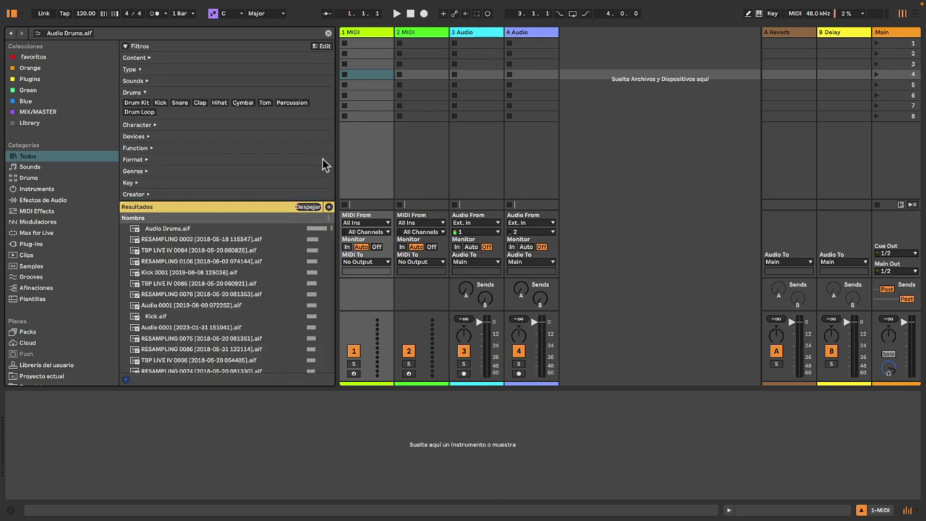
pyautogui.click(256, 239)
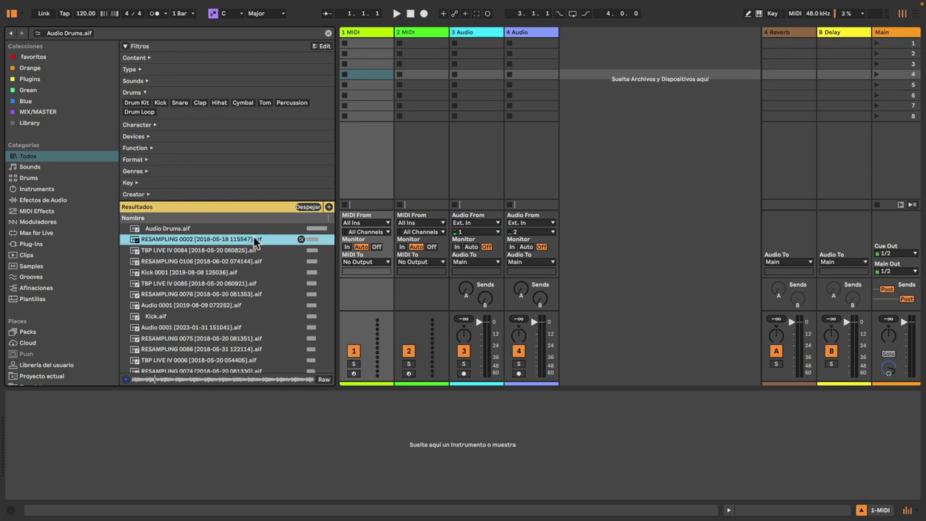
pyautogui.press('Down')
pyautogui.press('Down')
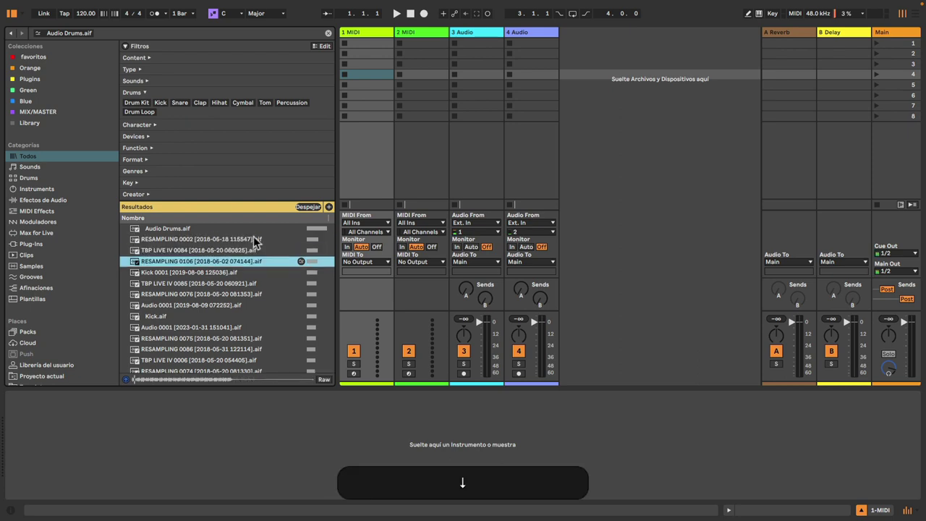
pyautogui.press('Down')
pyautogui.press('Down')
pyautogui.press('Down')
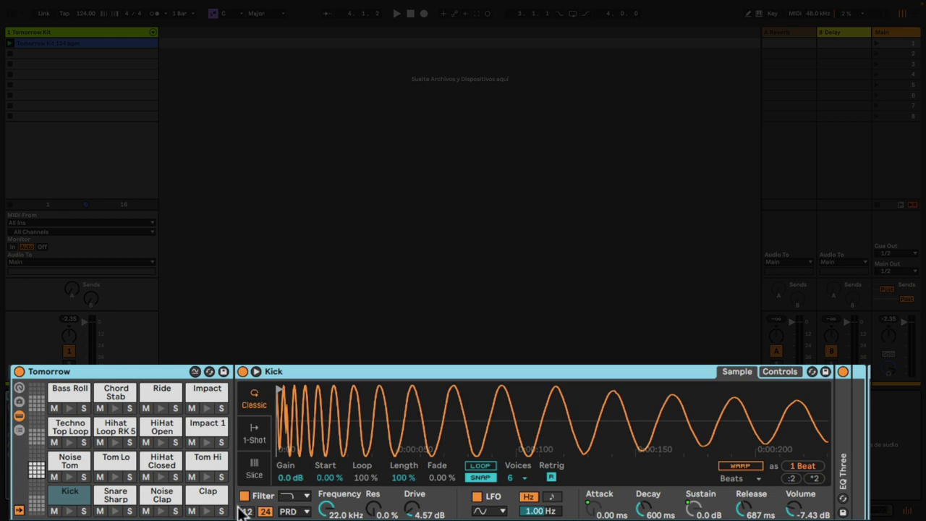
# - Enable similar sample swapping on the Tomorrow drum rack and swap all pads to the next similar samples three times during playback
pyautogui.click(193, 375)
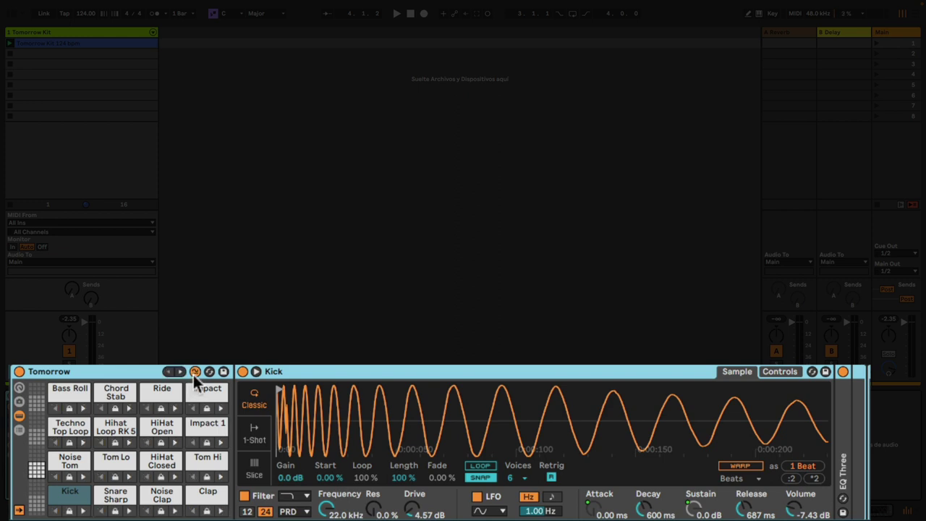
pyautogui.press('space')
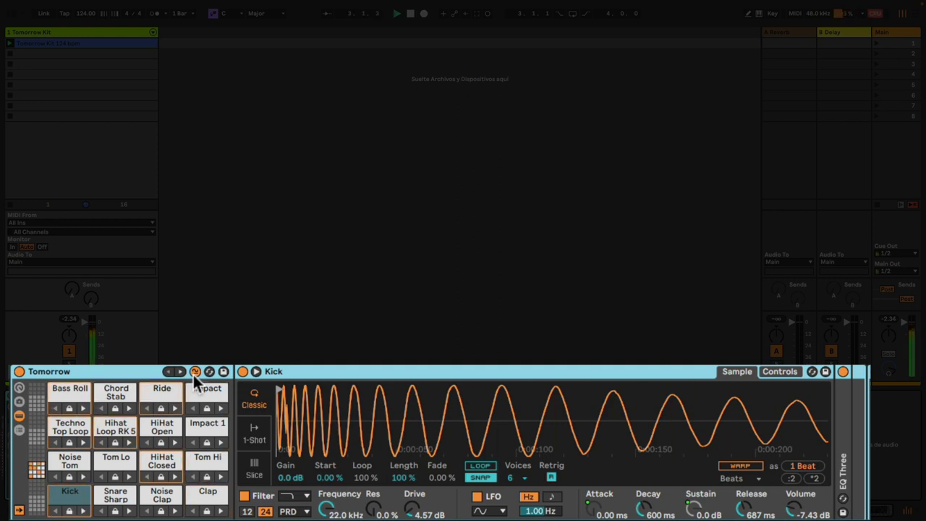
pyautogui.click(181, 375)
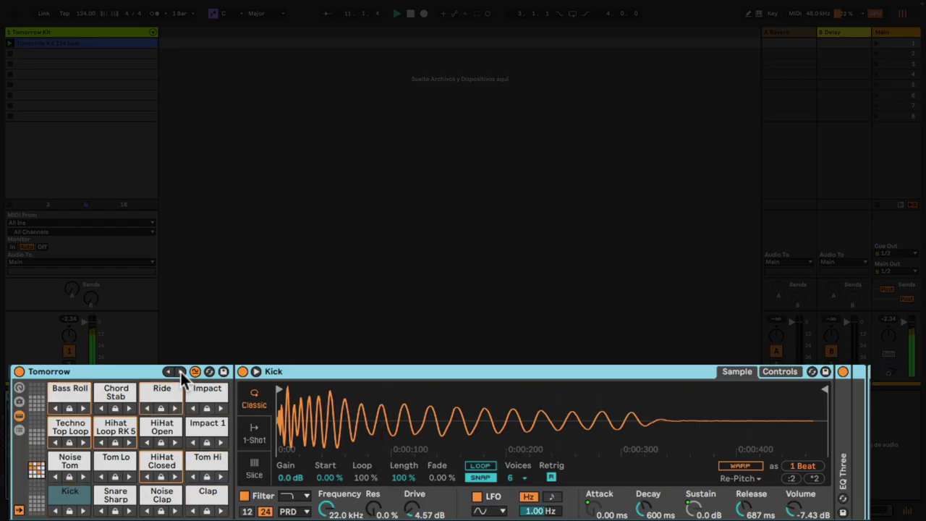
pyautogui.click(181, 375)
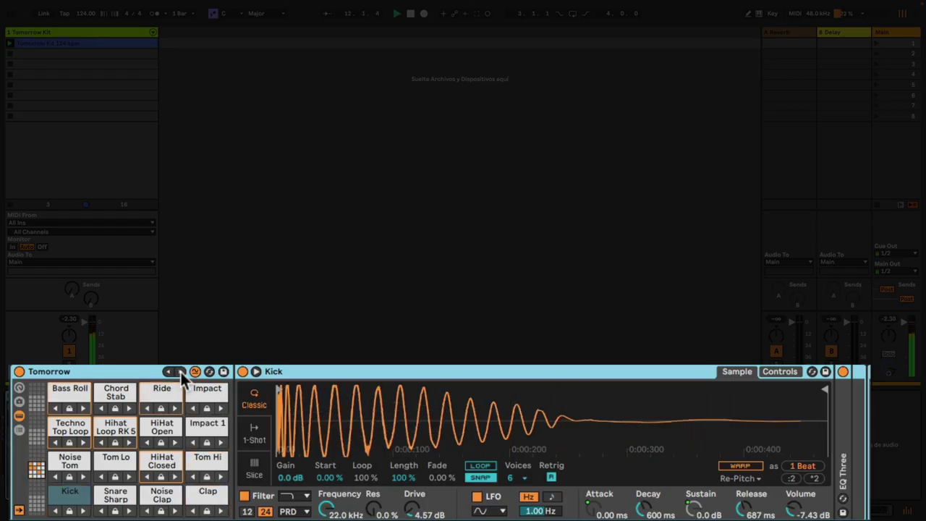
pyautogui.click(181, 375)
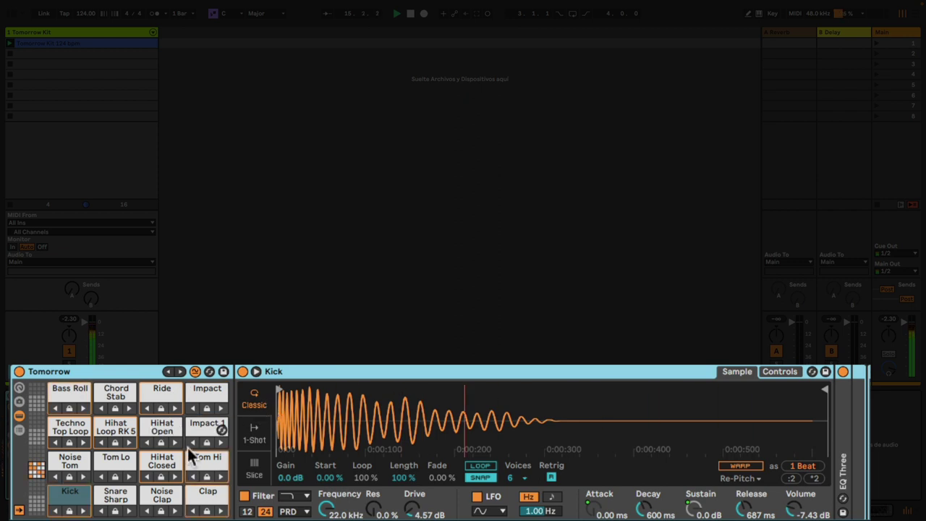
# - Swap the Kick pad to the next similar sample three times, lock it, and swap the samples of the remaining pads
pyautogui.click(84, 512)
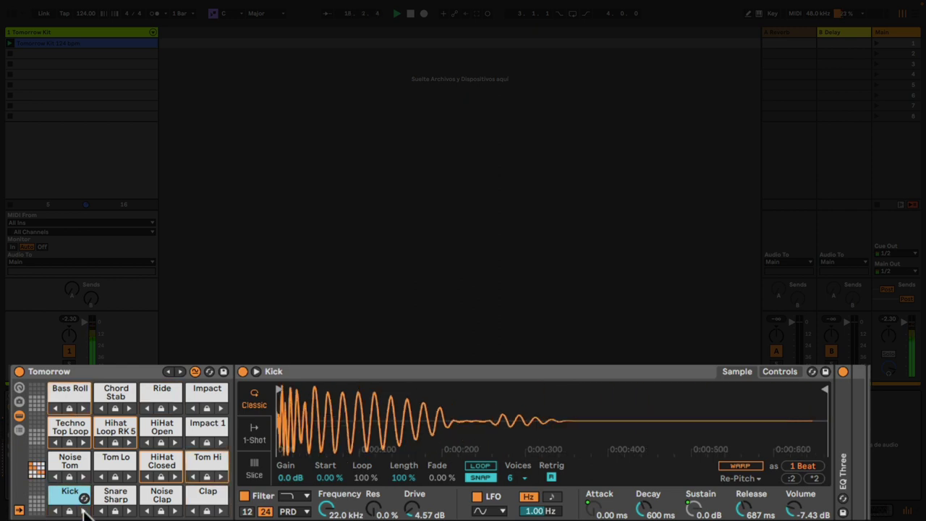
pyautogui.click(84, 511)
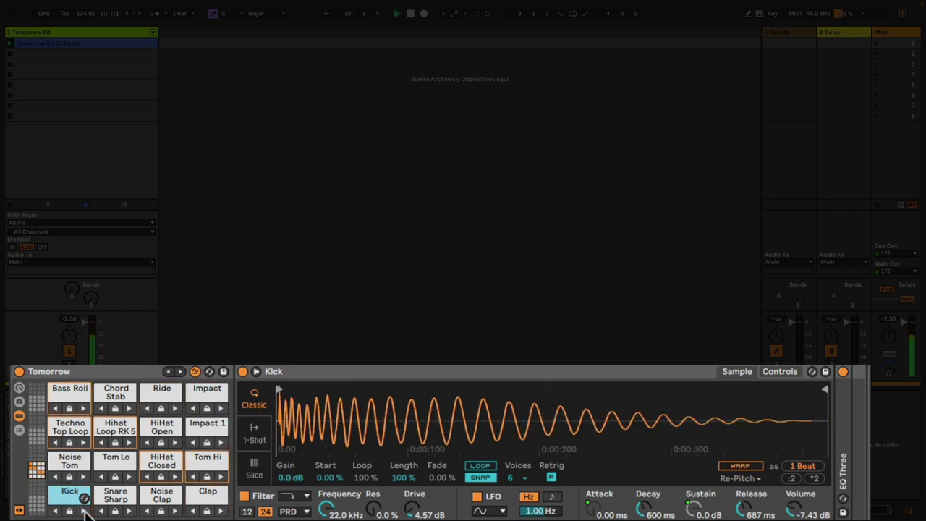
pyautogui.click(84, 512)
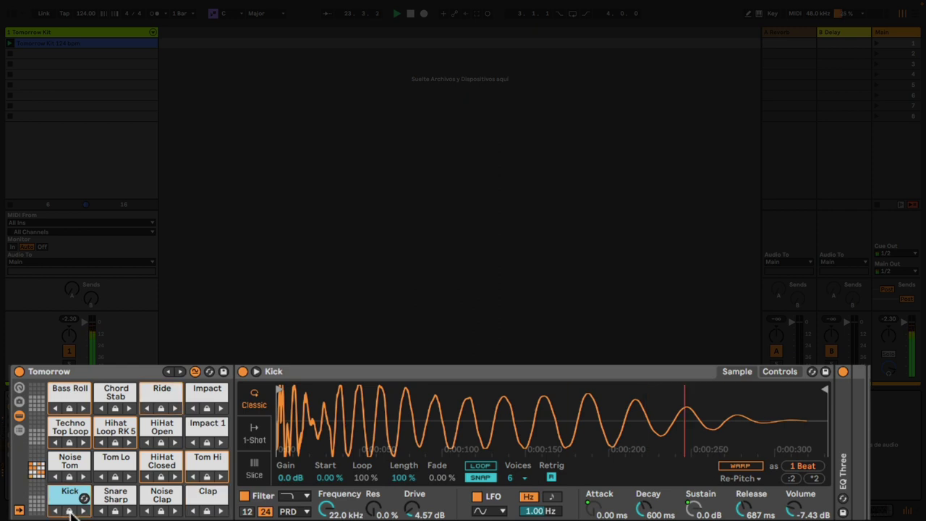
pyautogui.click(69, 510)
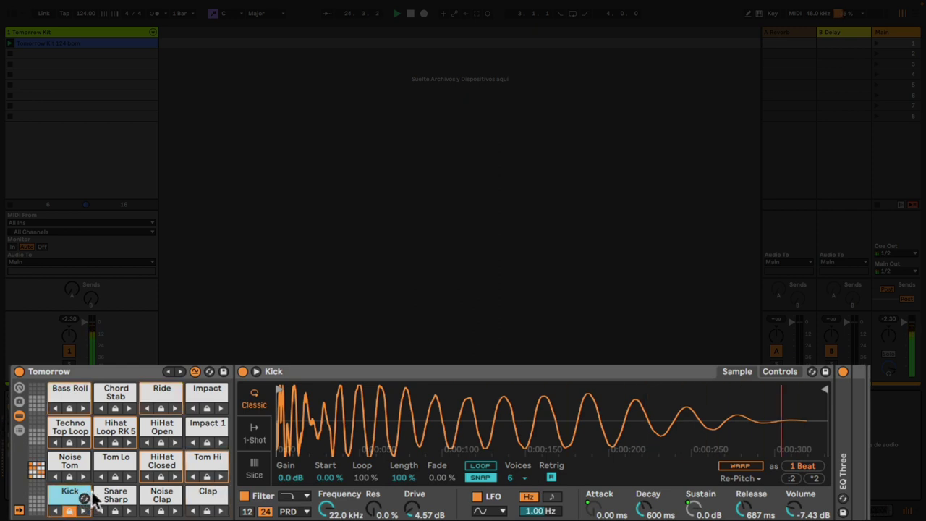
pyautogui.click(182, 372)
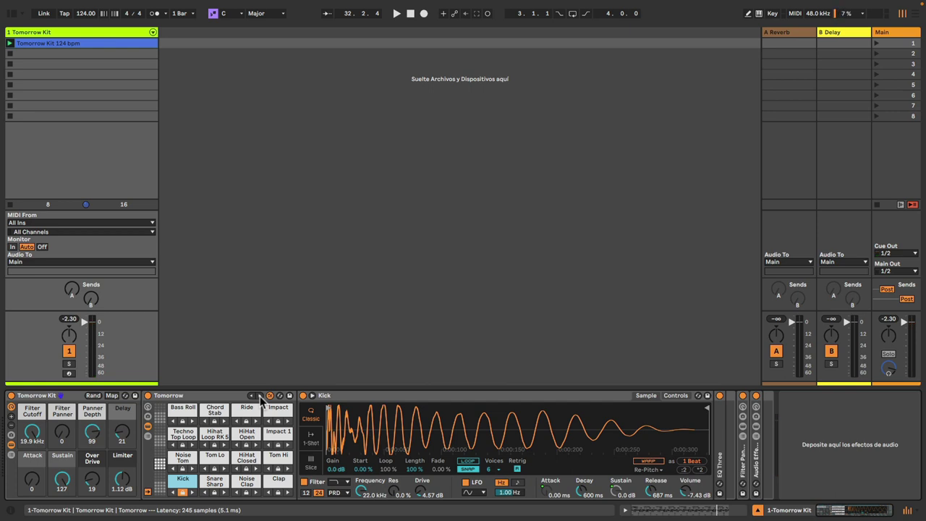
# - Show the browser and add an empty Drum Rack from the Drums category on a new track beside Tomorrow Kit
pyautogui.click(11, 15)
pyautogui.click(29, 178)
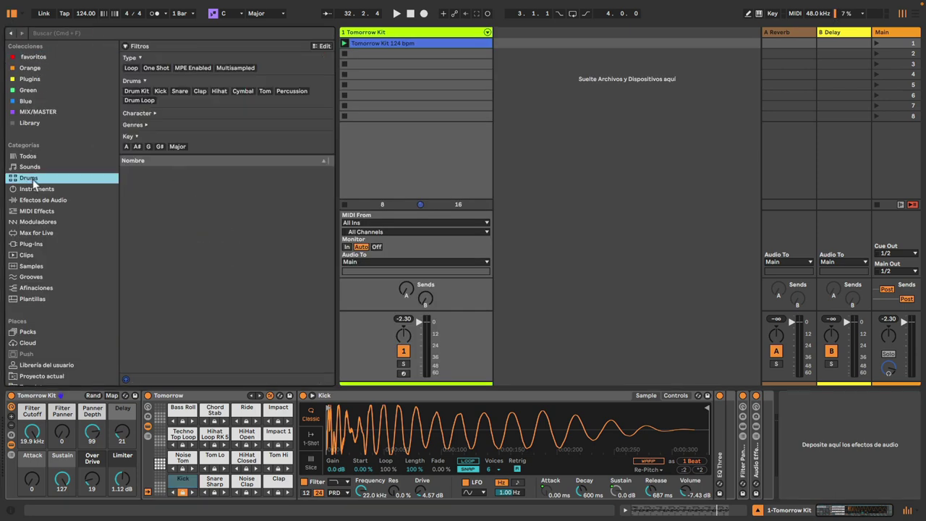
pyautogui.moveTo(148, 171); pyautogui.dragTo(517, 40)
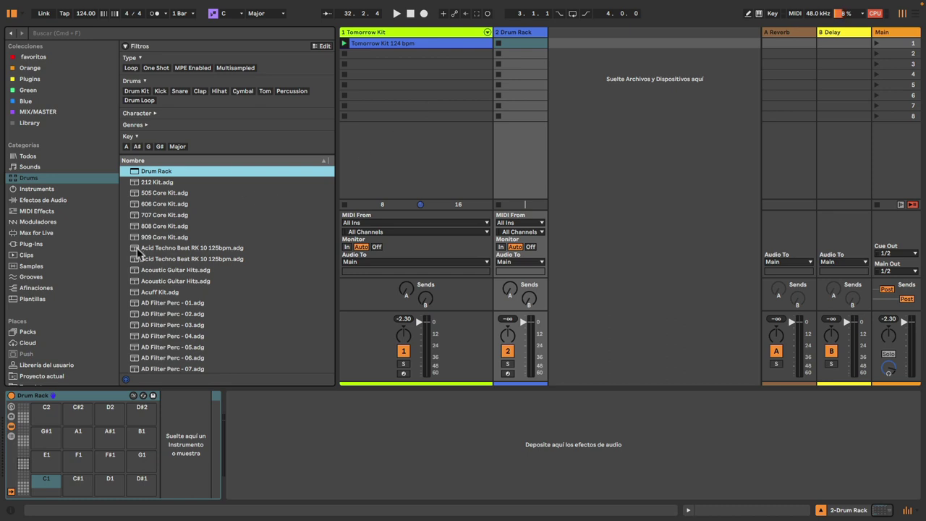
# - Load 008 Kick G from Librería 2023's MODERNTECHNO - Drum Hits - 01 Kick folder onto the Drum Rack's C1 pad
pyautogui.scroll(-5, 83, 365)
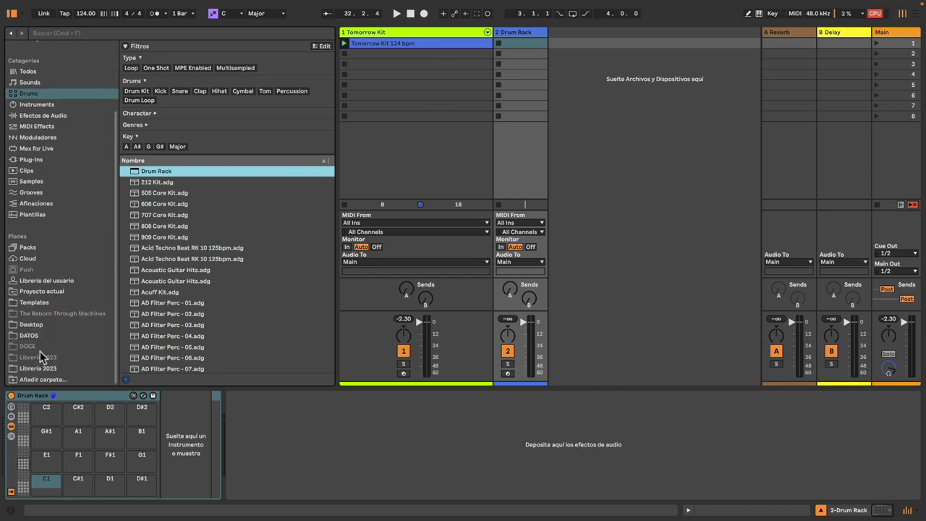
pyautogui.click(32, 369)
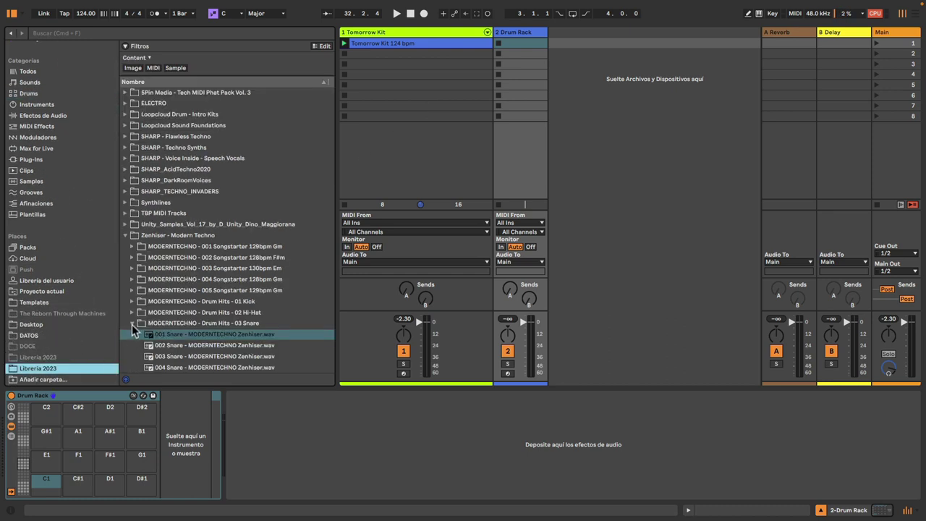
pyautogui.scroll(-1, 138, 326)
pyautogui.click(133, 279)
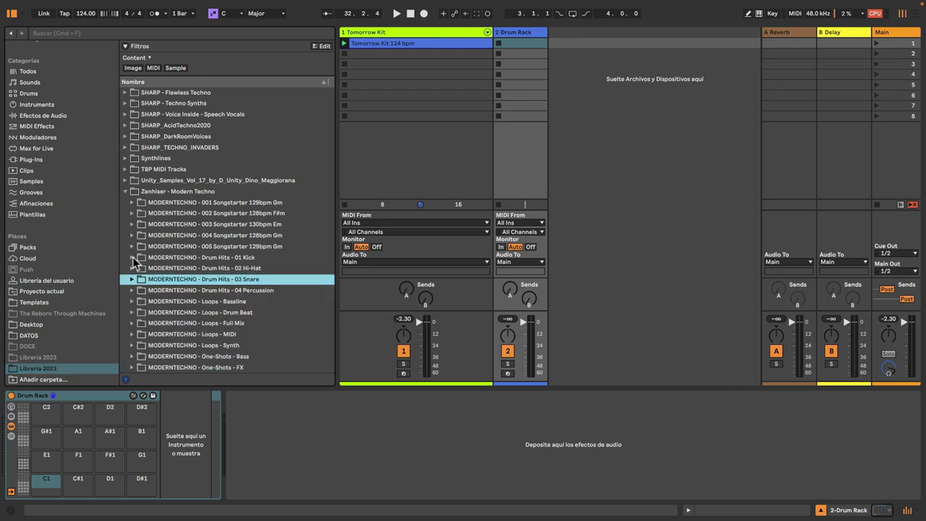
pyautogui.click(133, 257)
pyautogui.click(177, 270)
pyautogui.moveTo(177, 270); pyautogui.dragTo(32, 497)
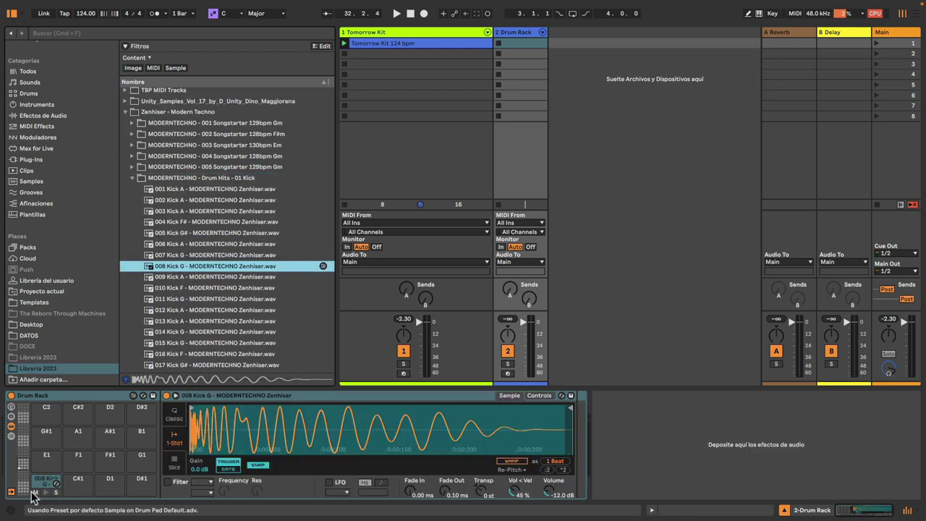
# - Load 002 Hi-Hat from the MODERNTECHNO - Drum Hits - 02 Hi-Hat folder onto the C#1 pad and audition 005 Hi-Hat
pyautogui.click(132, 178)
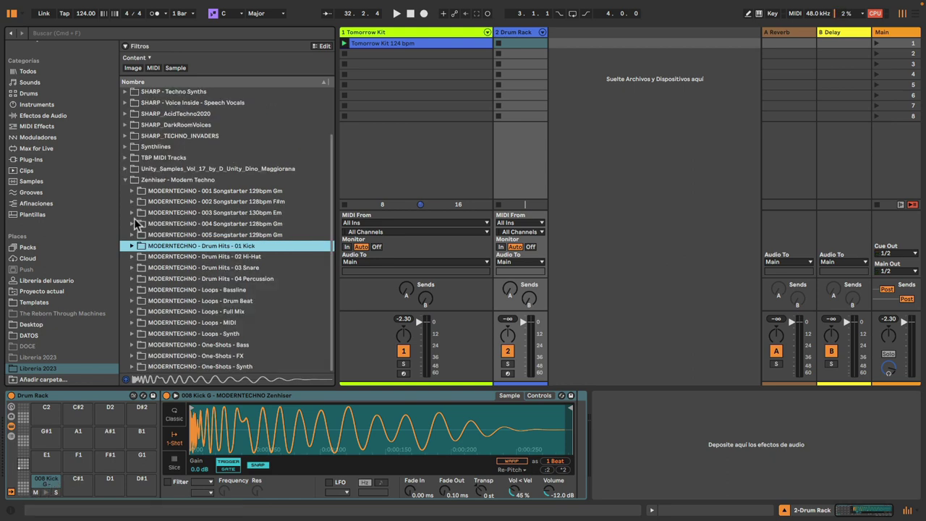
pyautogui.click(131, 256)
pyautogui.click(209, 278)
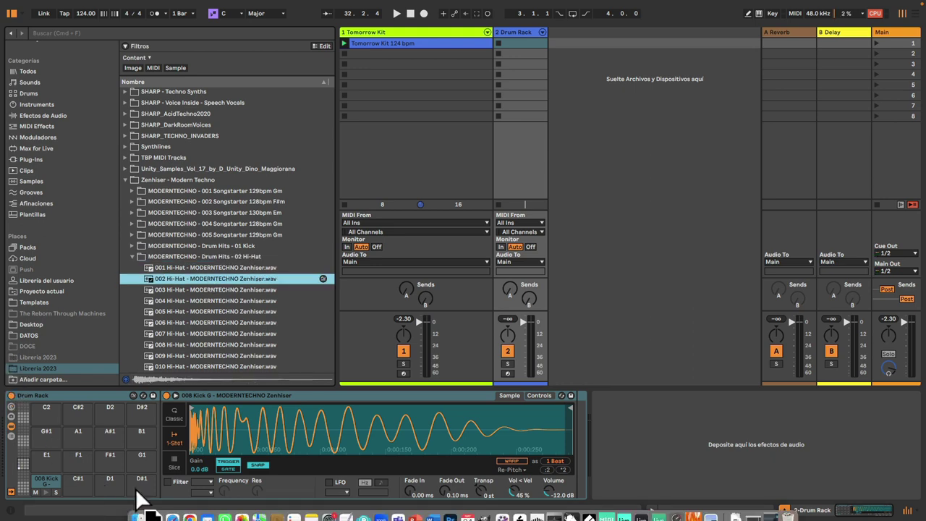
pyautogui.moveTo(78, 489); pyautogui.dragTo(78, 486)
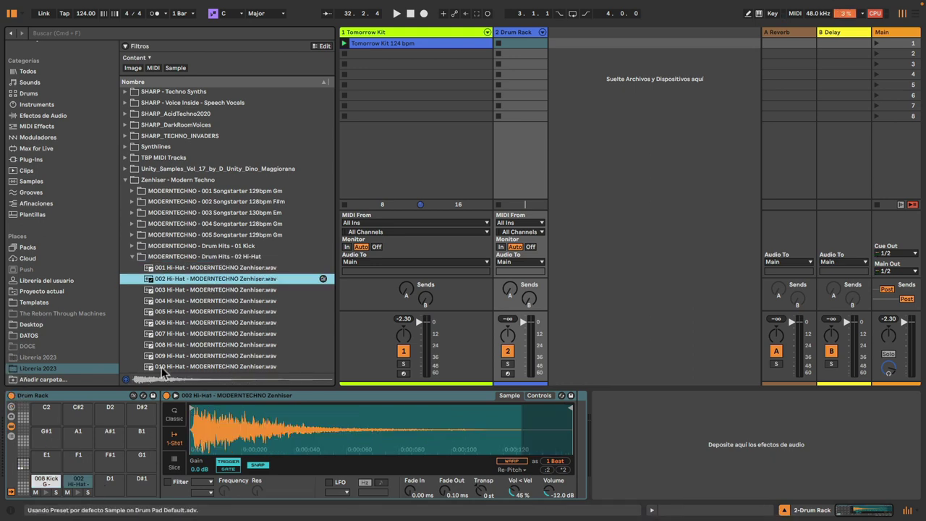
pyautogui.click(270, 316)
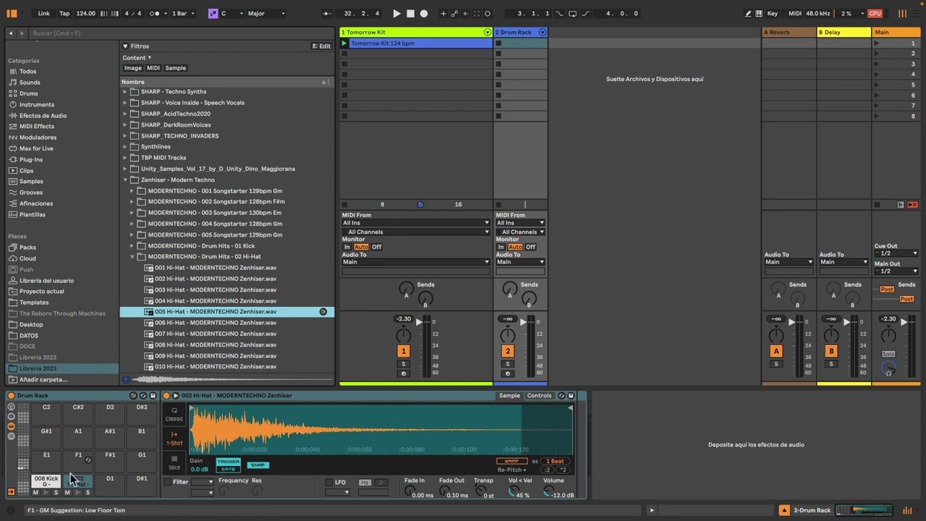
# - Load 002 Syn Bass Loop 128bpm Gm from the MODERNTECHNO - Loops - Bassline folder onto the D1 pad
pyautogui.click(132, 257)
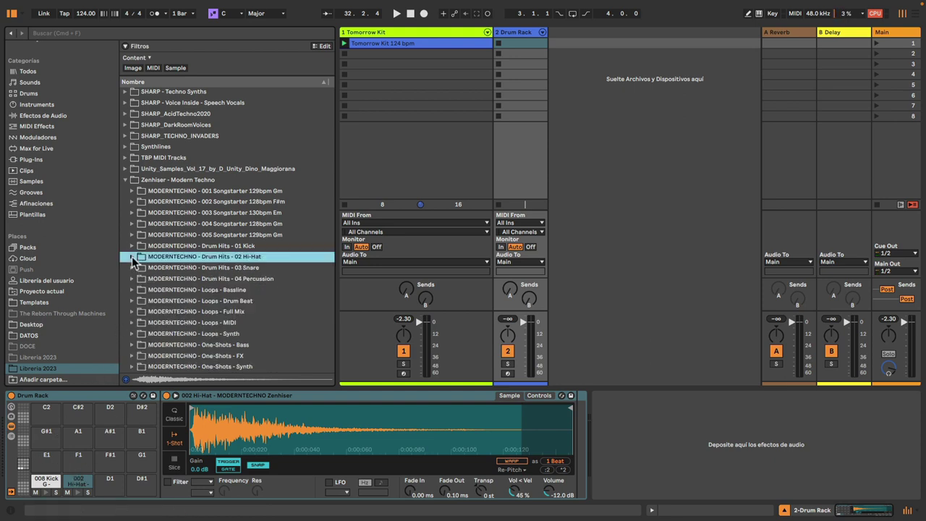
pyautogui.click(132, 289)
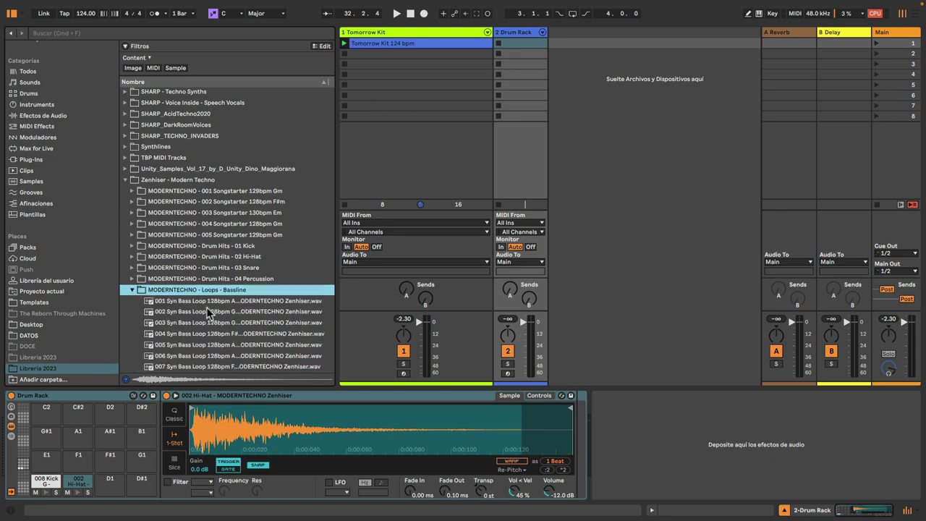
pyautogui.moveTo(206, 310); pyautogui.dragTo(119, 487)
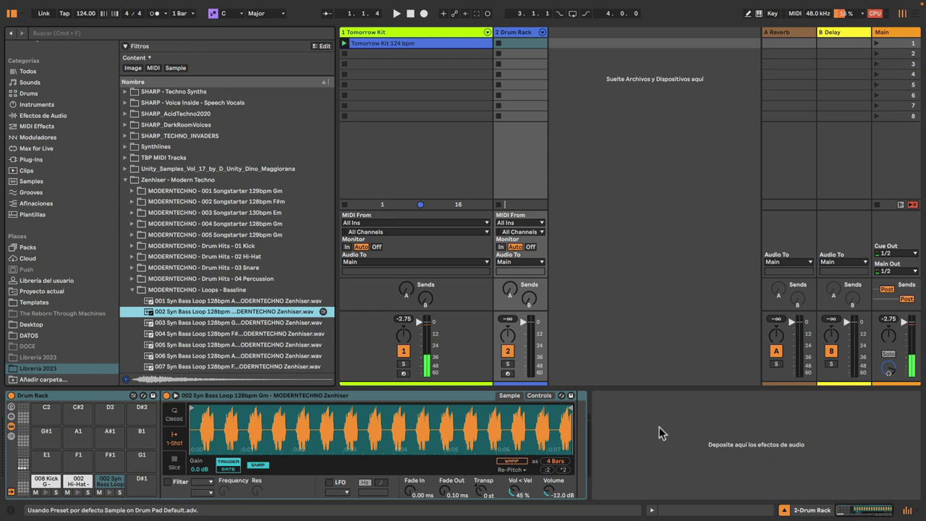
# - Solo the Drum Rack track and create a MIDI clip in its first slot with a kick note on each of the four beats
pyautogui.click(507, 364)
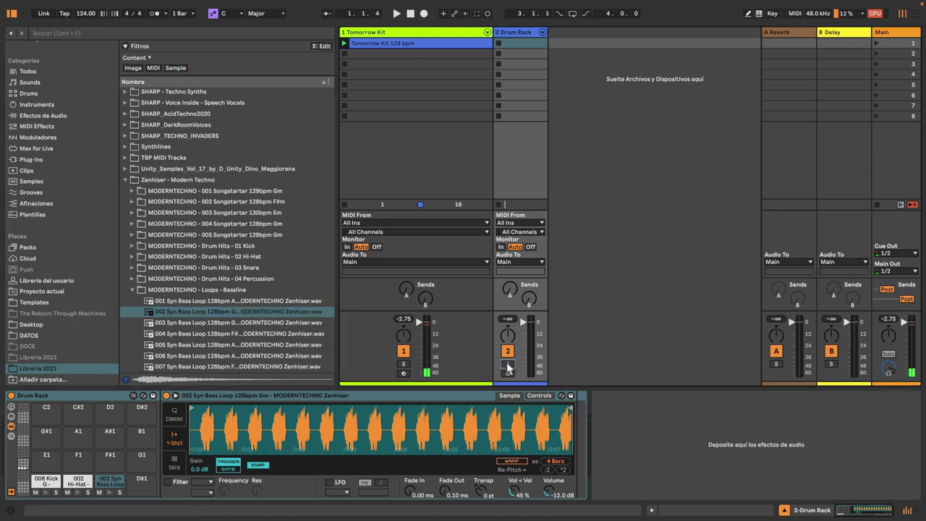
pyautogui.doubleClick(510, 42)
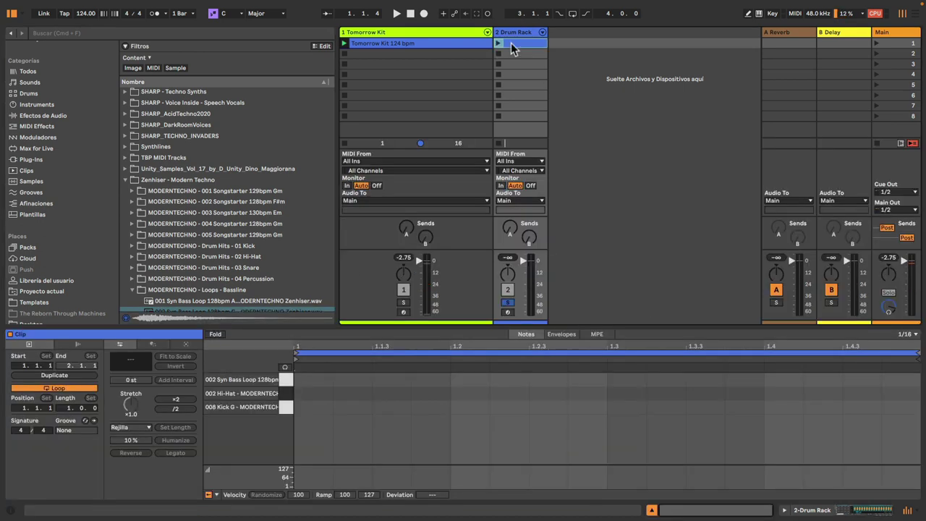
pyautogui.doubleClick(312, 406)
pyautogui.doubleClick(471, 407)
pyautogui.doubleClick(624, 406)
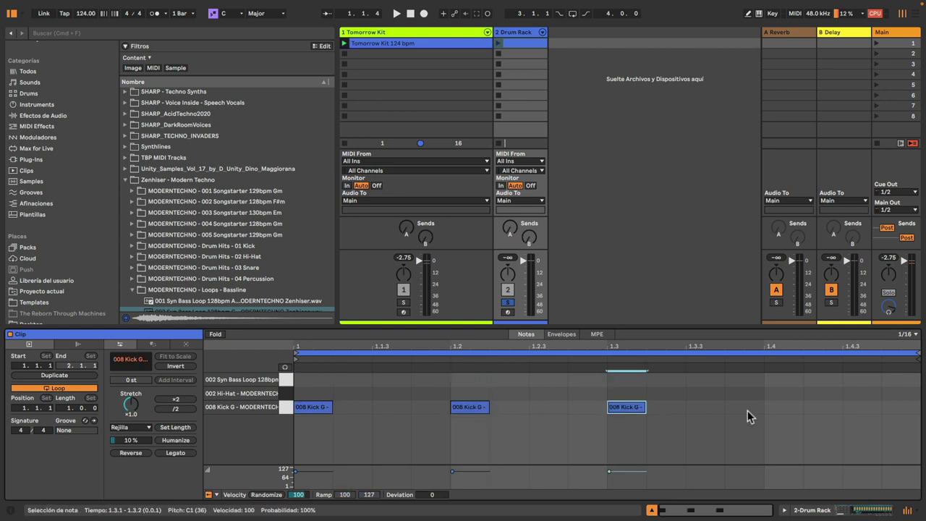
pyautogui.doubleClick(781, 406)
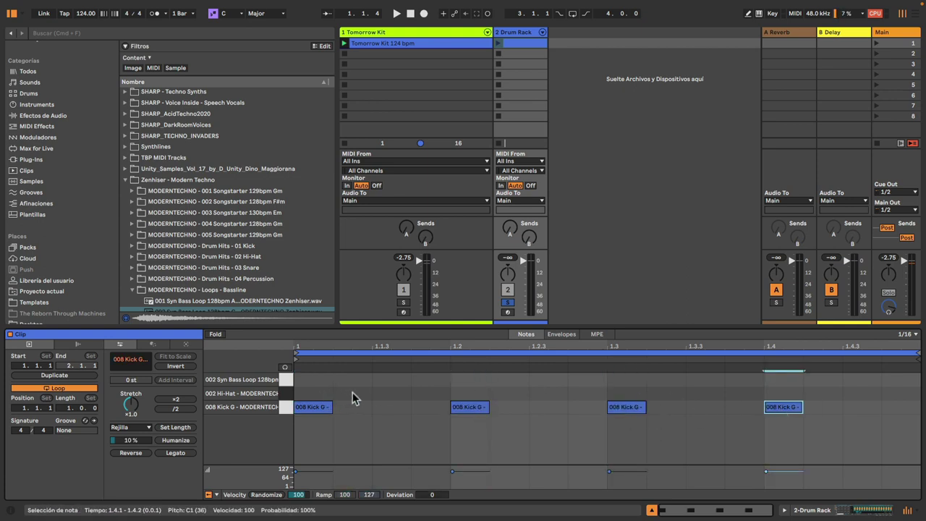
# - Add four hi-hat notes on the offbeats of the Drum Rack clip at 1.1.3, 1.2.3, 1.3.3 and 1.4.3
pyautogui.click(382, 393)
pyautogui.click(404, 399)
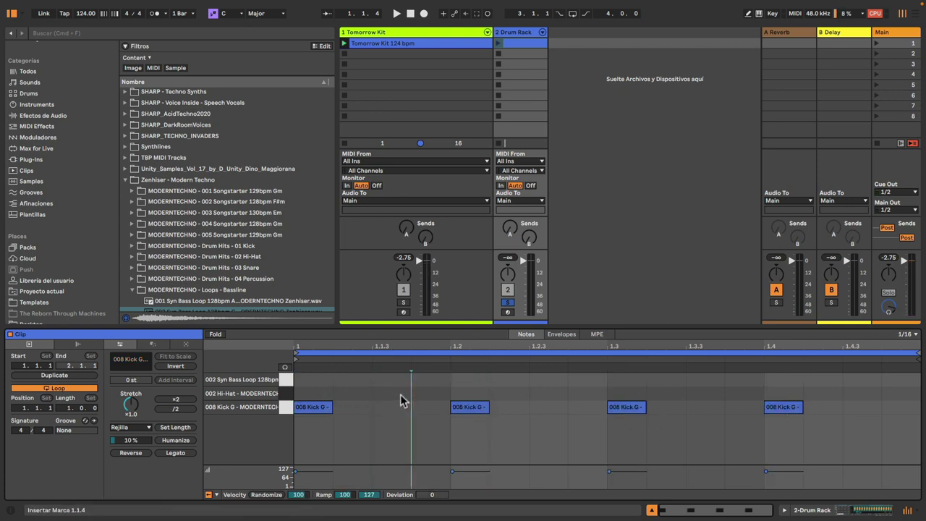
pyautogui.doubleClick(391, 393)
pyautogui.doubleClick(547, 393)
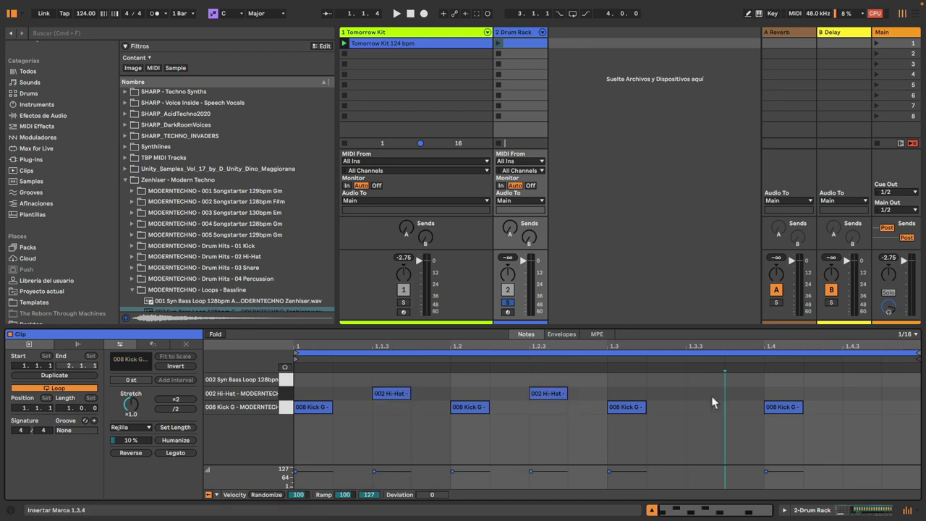
pyautogui.doubleClick(706, 392)
pyautogui.click(855, 396)
pyautogui.doubleClick(861, 392)
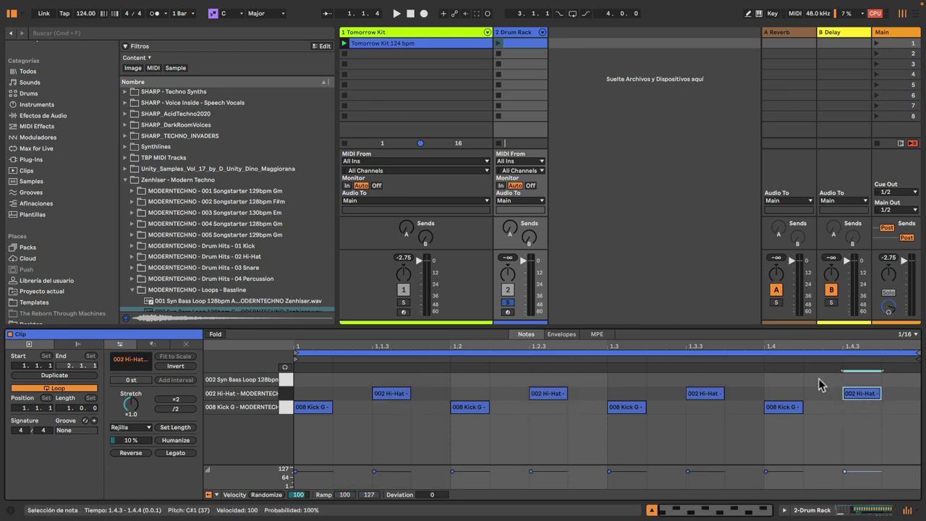
# - Add a Syn Bass Loop note spanning the full bar and play the Drum Rack clip
pyautogui.doubleClick(309, 380)
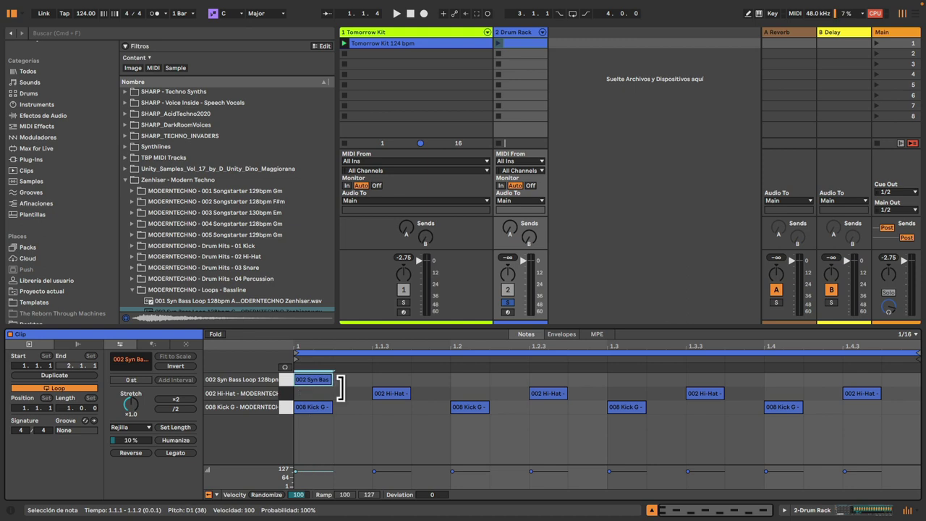
pyautogui.moveTo(341, 388); pyautogui.dragTo(917, 369)
pyautogui.press('space')
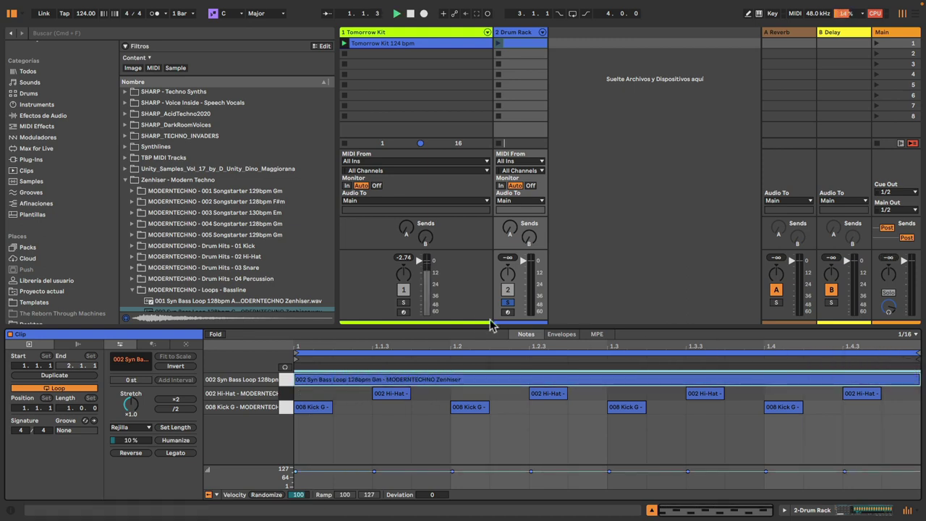
pyautogui.click(498, 43)
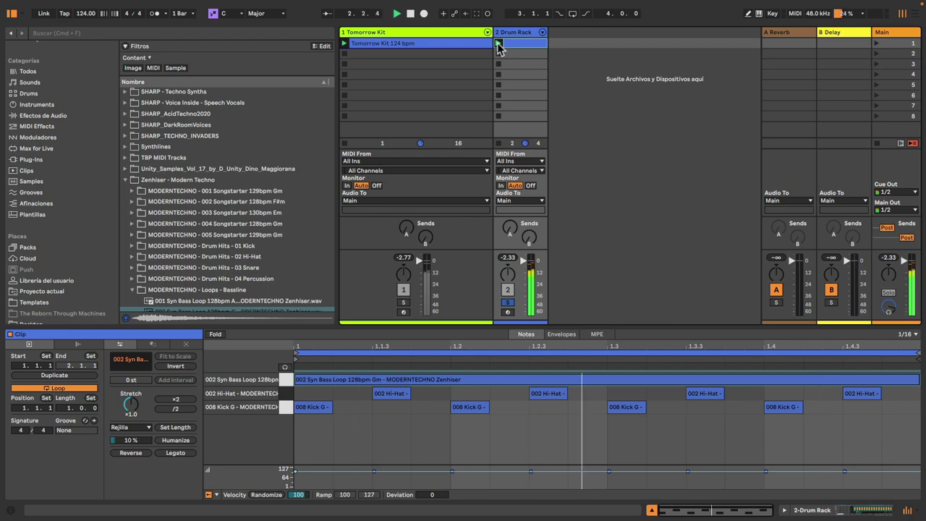
# - Enable similar sample swapping on the new Drum Rack, swap all pads forward three times, and swap once more with the kick pad locked
pyautogui.hotkey('shift', 'Tab')
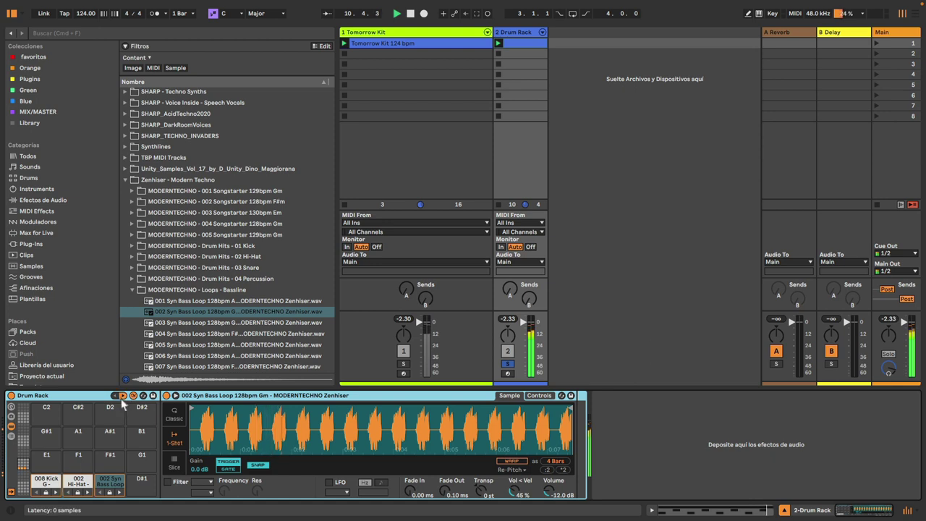
pyautogui.click(123, 397)
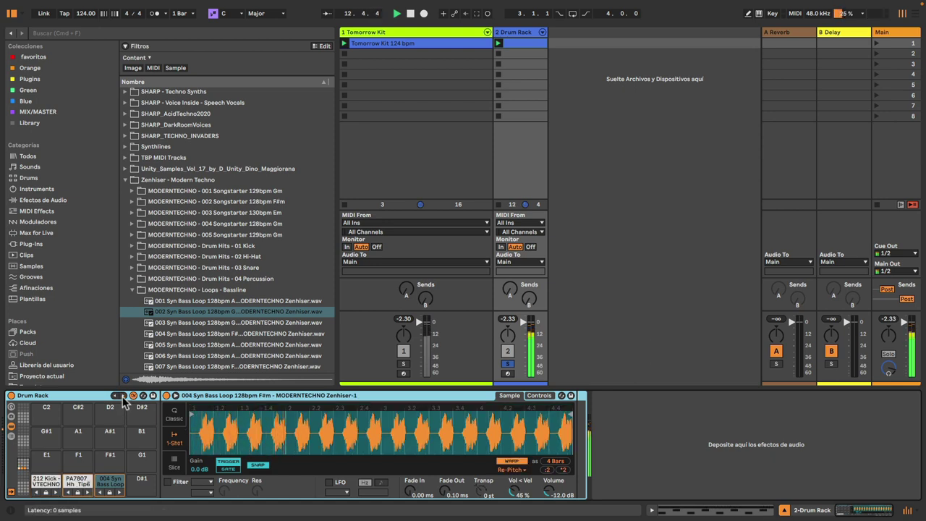
pyautogui.click(123, 396)
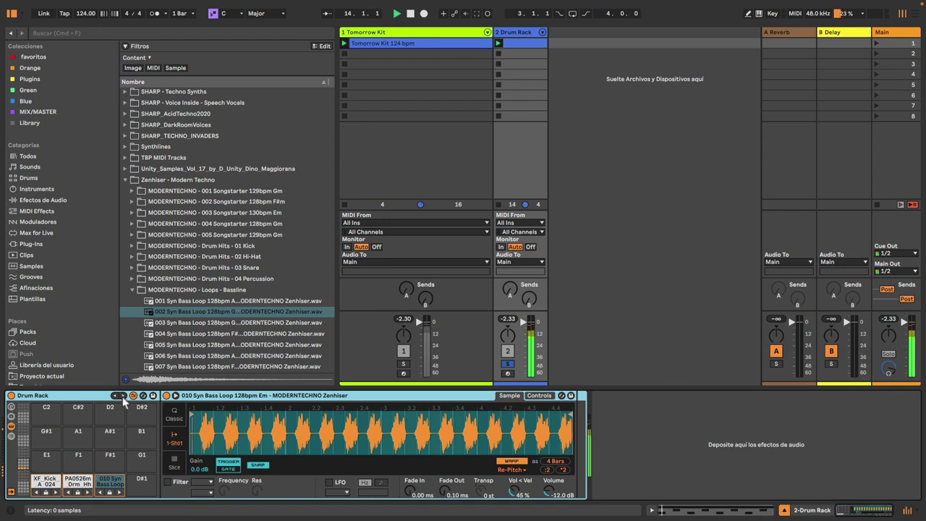
pyautogui.click(123, 396)
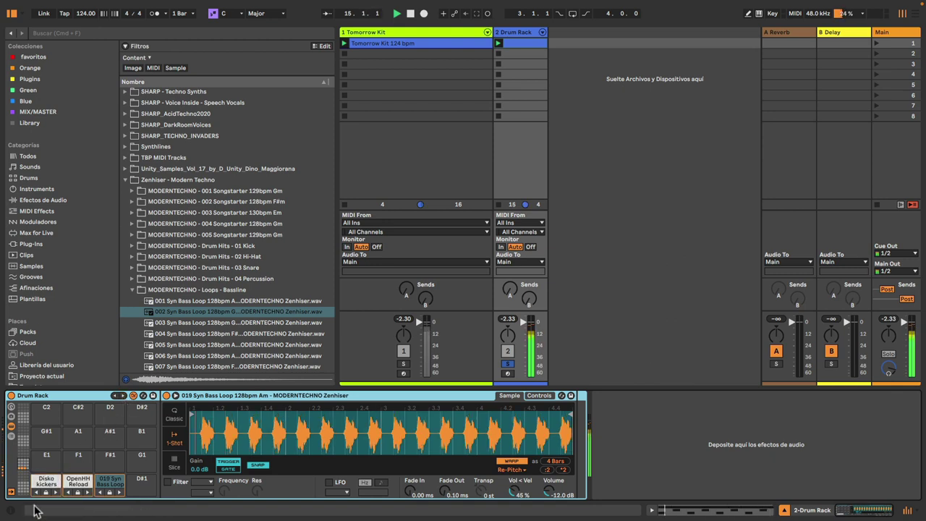
pyautogui.click(123, 396)
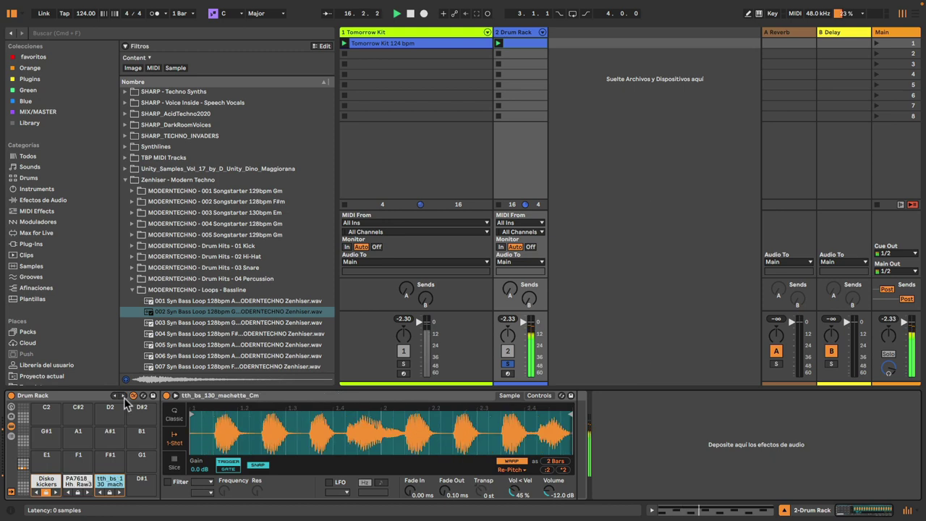
# - Swap the D1 bass loop pad to its next similar sample, and step its loaded sample forward and back among similar ones
pyautogui.click(120, 493)
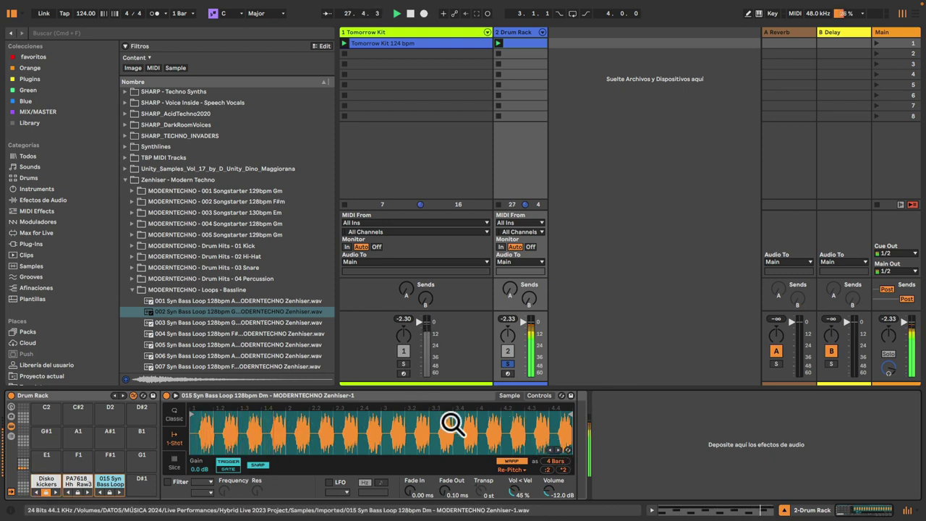
pyautogui.click(557, 450)
pyautogui.click(550, 452)
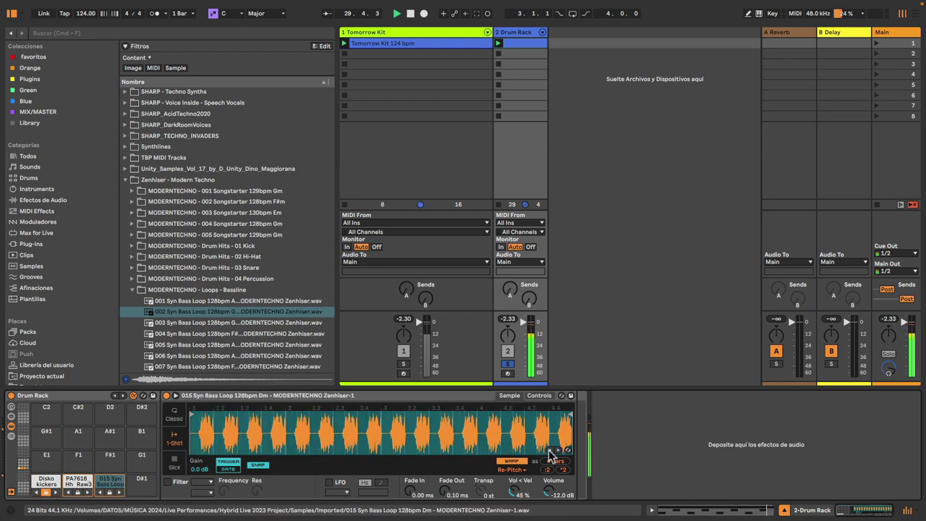